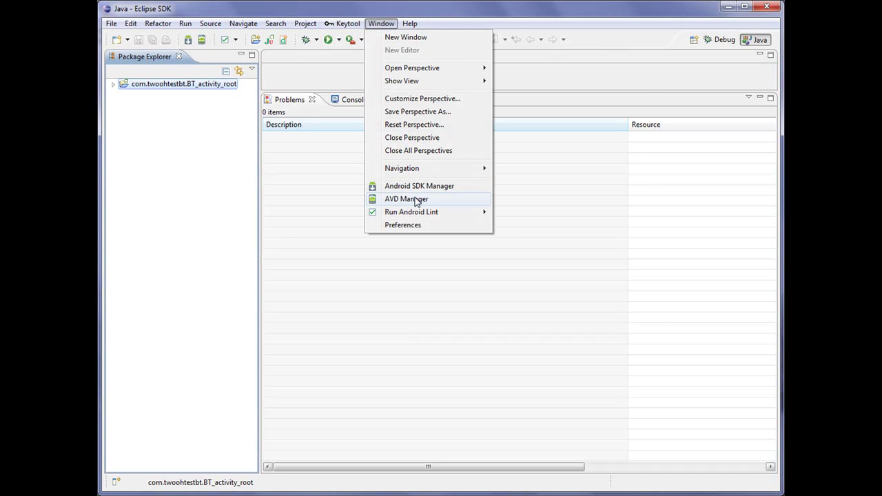
# - Review the existing virtual devices in the AVD Manager, including Buzztouch_v1.5 and Android_v4.1, and close it
pyautogui.click(415, 199)
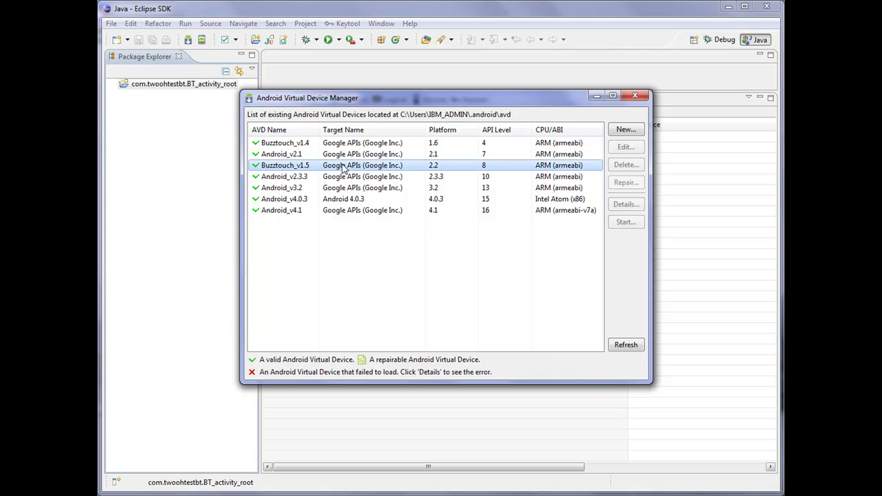
pyautogui.click(342, 168)
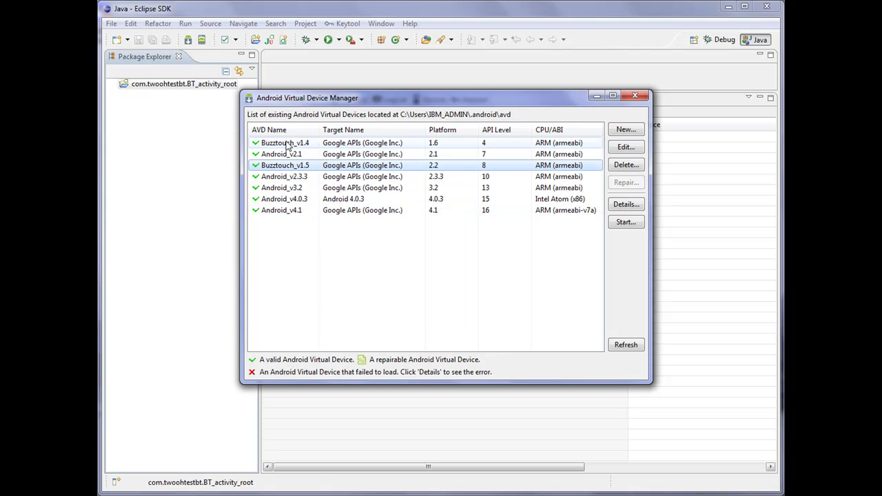
pyautogui.click(289, 211)
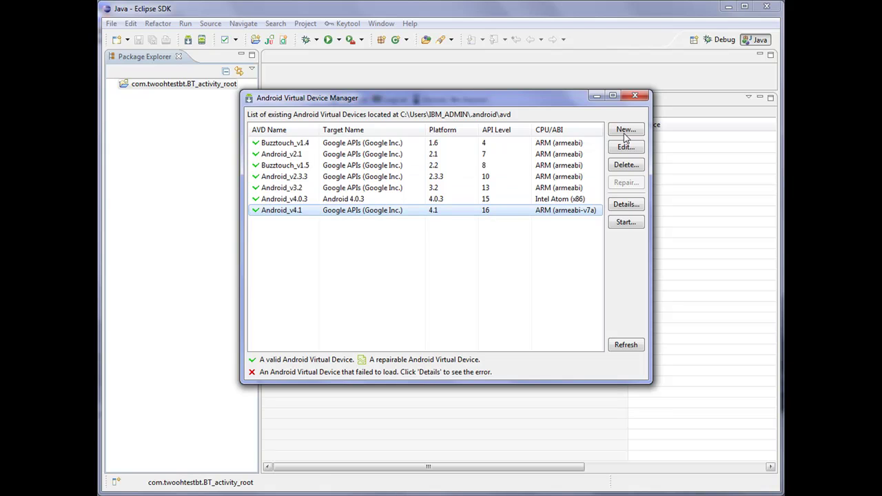
pyautogui.click(635, 97)
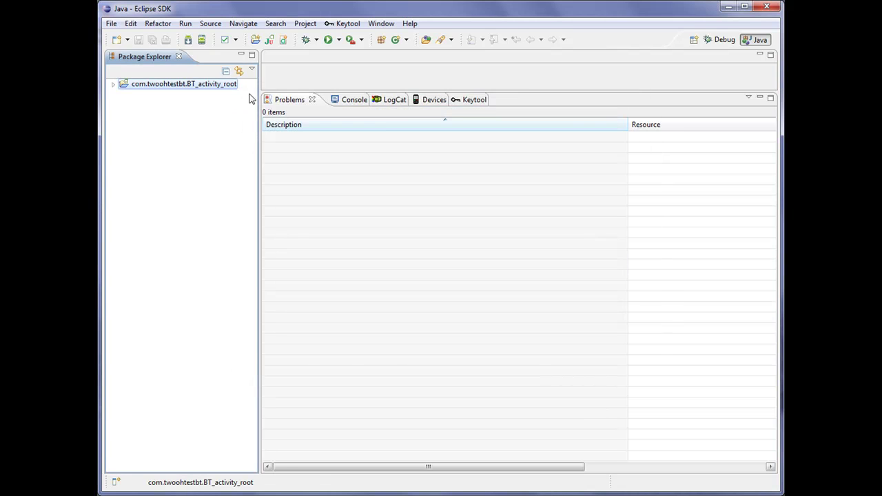
# - Open the deployment target settings of the com.twoohtestbt.BT_activity_root launch configuration from the project's Run/Debug properties
pyautogui.rightClick(149, 88)
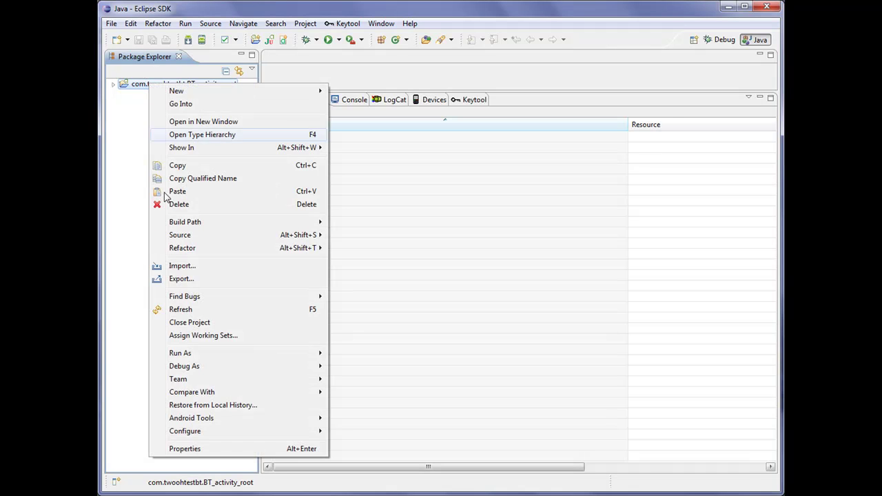
pyautogui.click(202, 449)
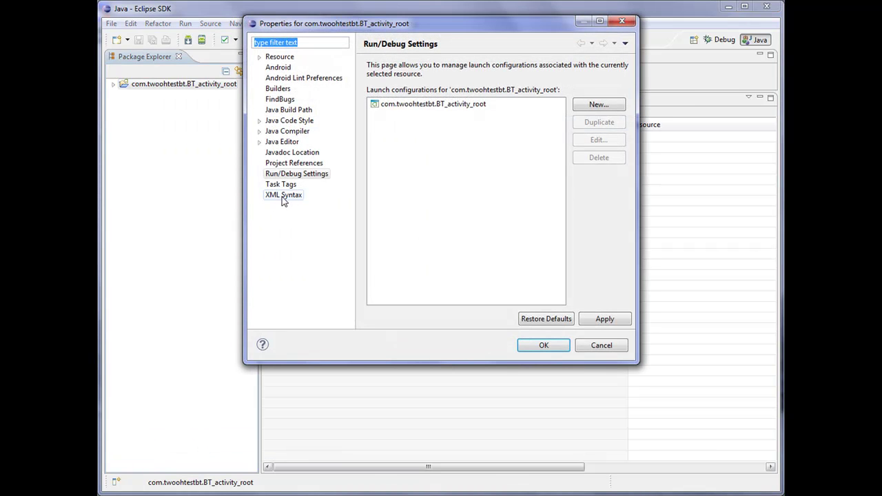
pyautogui.click(277, 177)
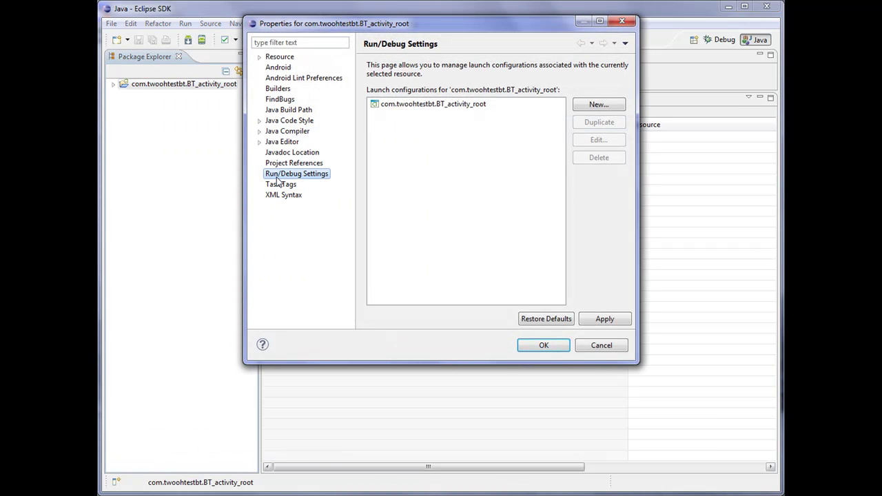
pyautogui.click(411, 107)
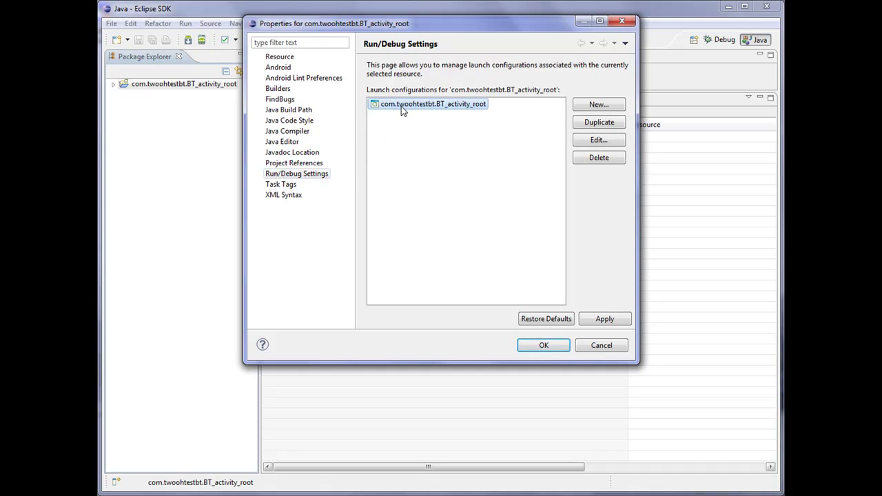
pyautogui.click(610, 140)
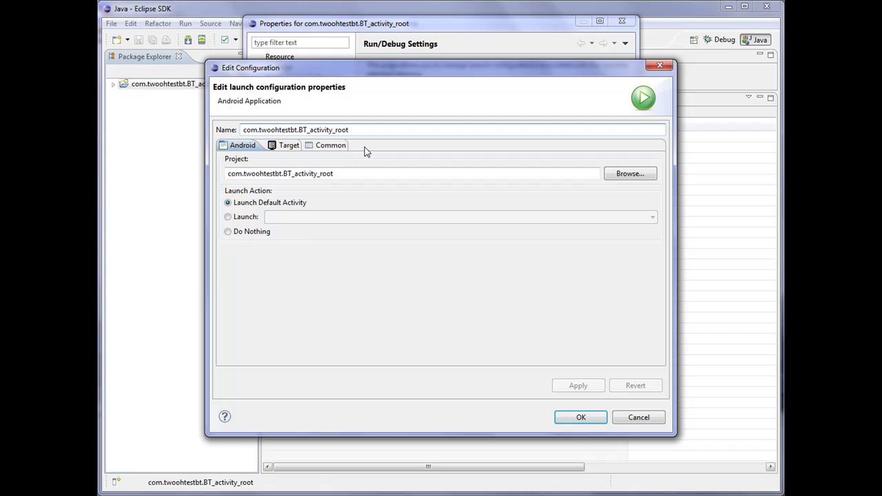
pyautogui.click(289, 147)
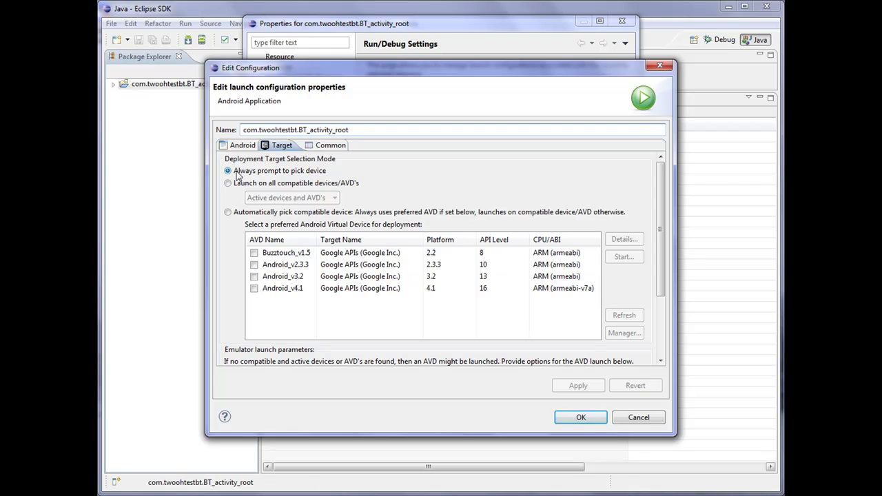
# - Try launching on all compatible devices/AVDs, and automatically picking a compatible device with Android_v4.1 as the preferred one
pyautogui.click(272, 186)
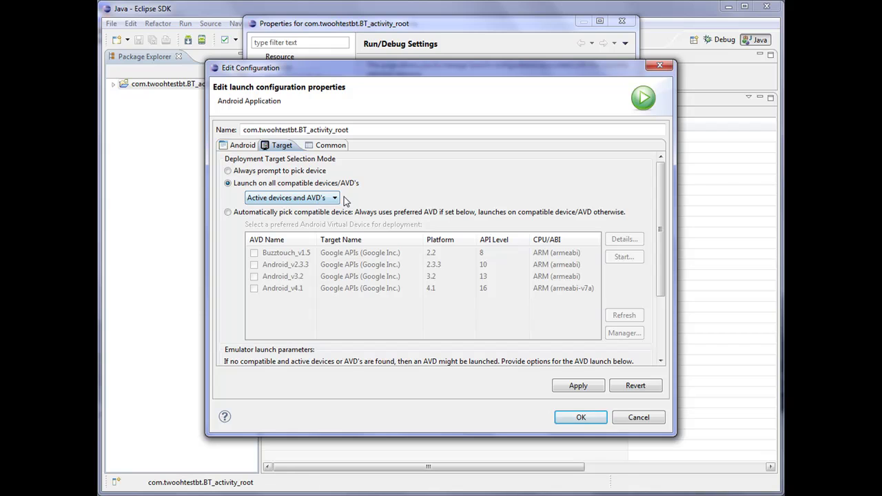
pyautogui.click(336, 199)
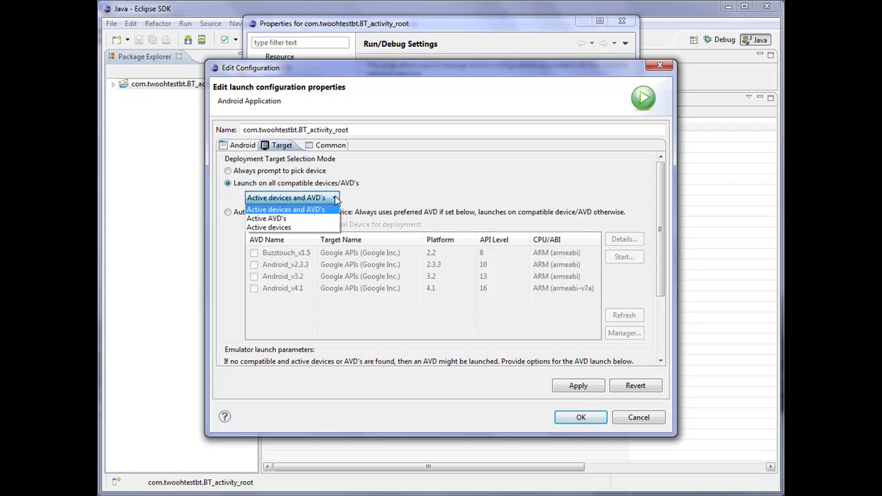
pyautogui.click(366, 196)
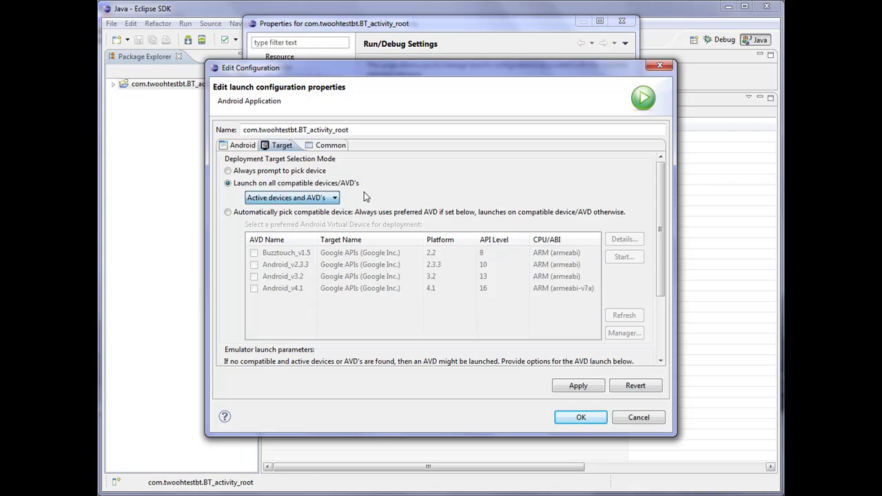
pyautogui.click(269, 214)
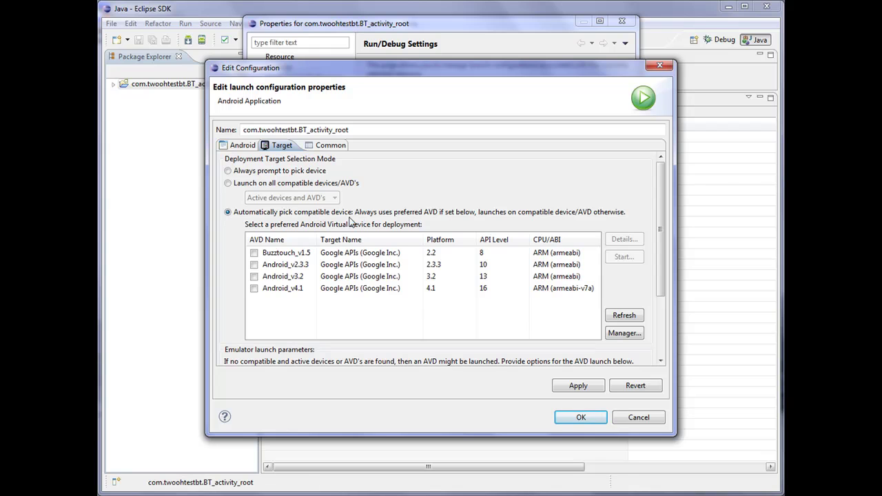
pyautogui.click(254, 289)
# - Set the deployment target mode to always prompt to pick a device, and apply the launch configuration
pyautogui.click(253, 176)
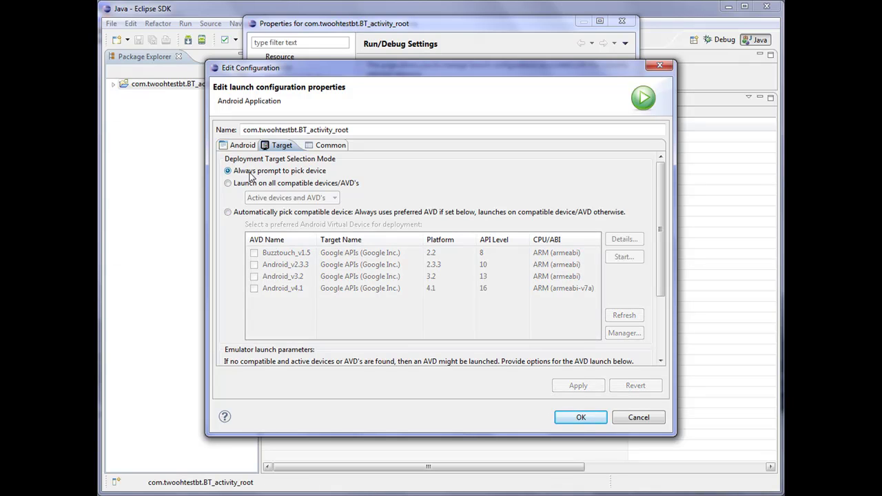
pyautogui.click(567, 418)
pyautogui.click(606, 318)
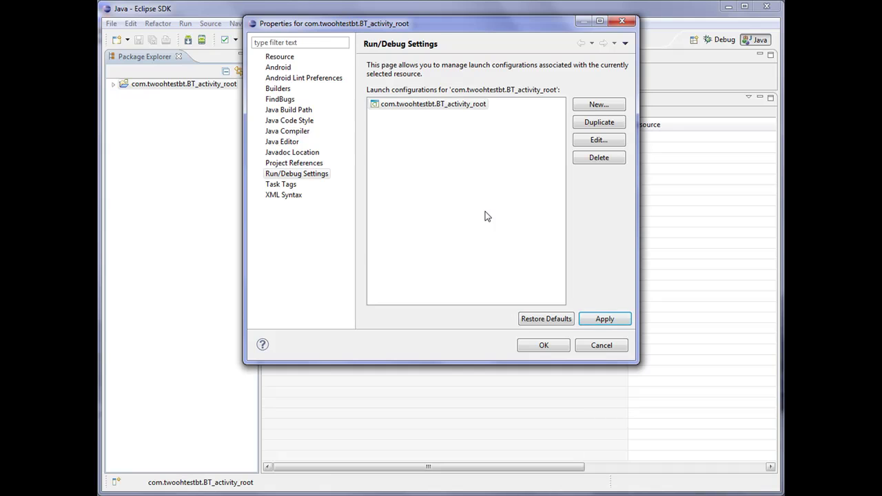
# - Delete the project's launch configuration and try to recreate it as an Android Application configuration named com.twoohtestbt.BT_activity_root
pyautogui.click(453, 104)
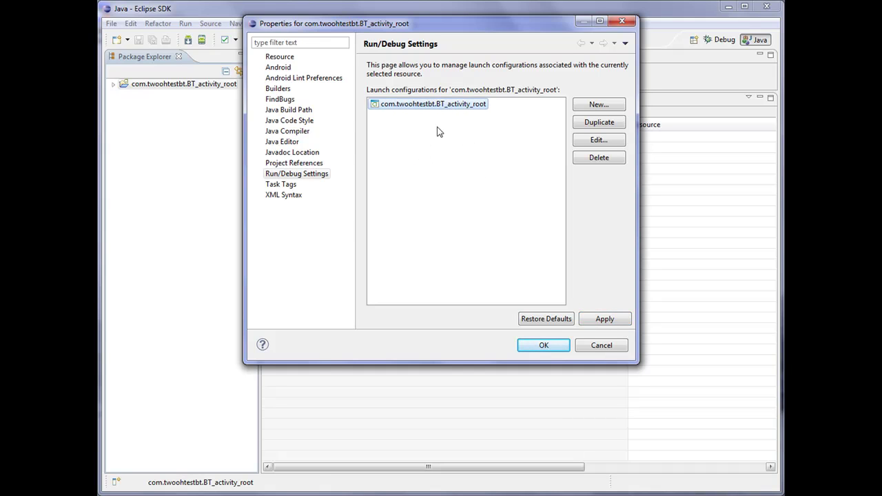
pyautogui.click(584, 159)
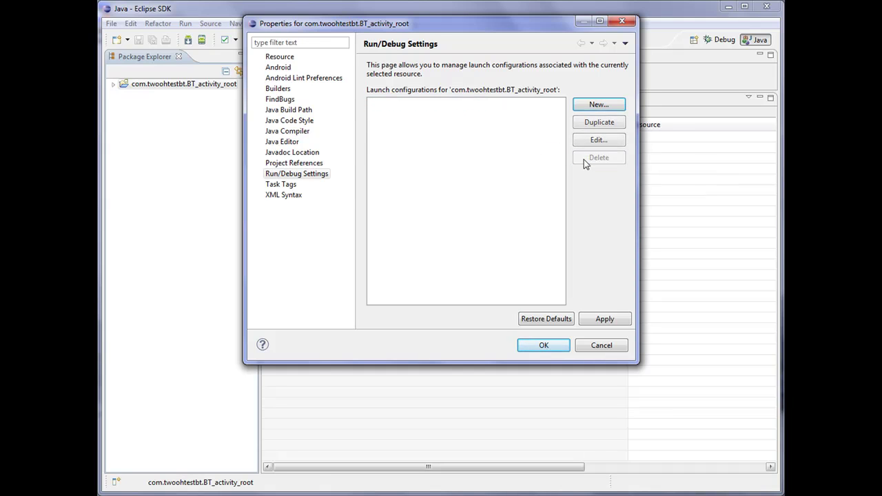
pyautogui.click(591, 108)
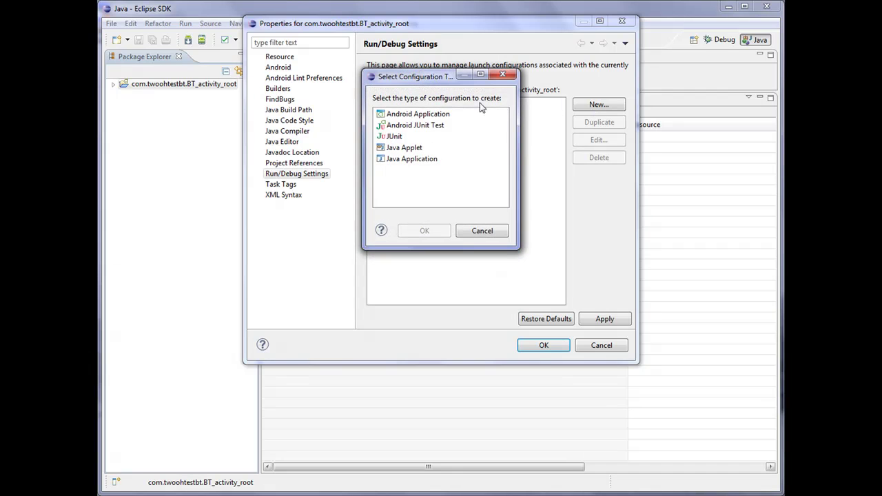
pyautogui.click(419, 115)
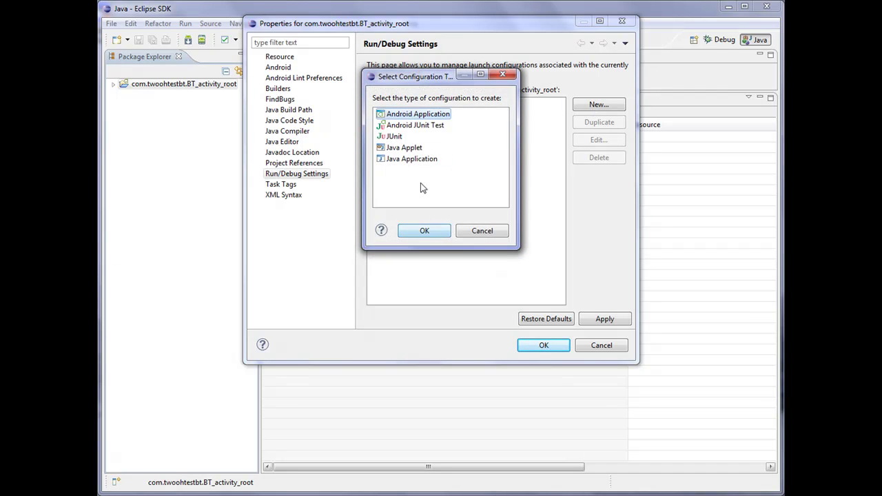
pyautogui.click(417, 229)
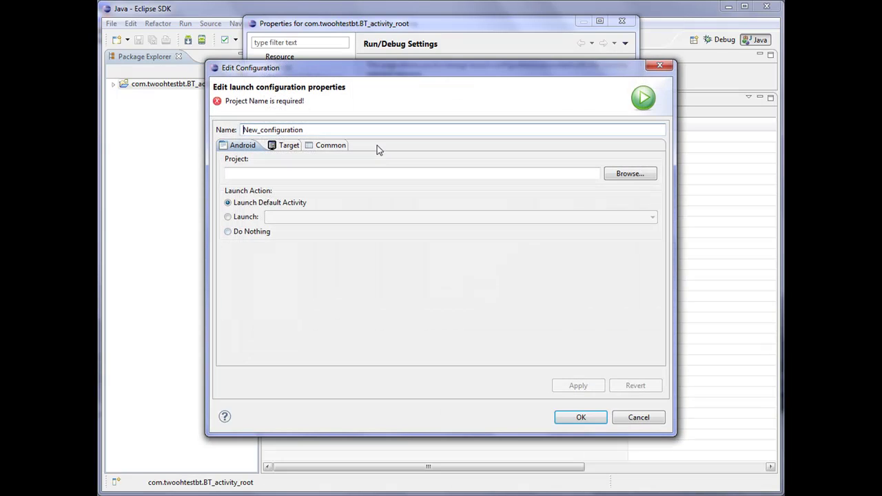
pyautogui.moveTo(291, 69); pyautogui.dragTo(333, 67)
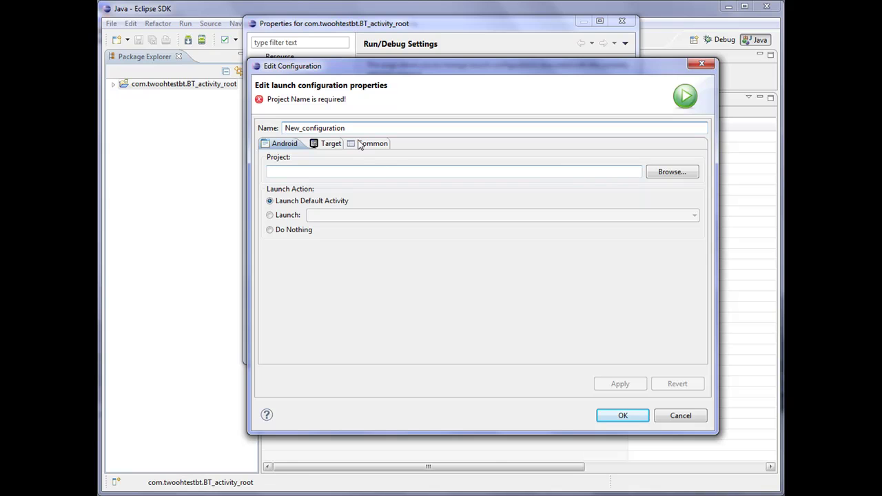
pyautogui.moveTo(351, 128); pyautogui.dragTo(170, 144)
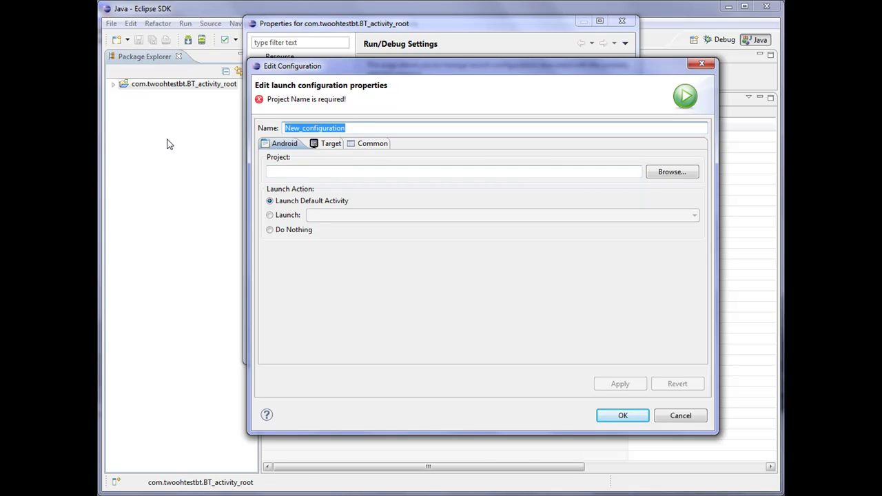
pyautogui.write('com.two')
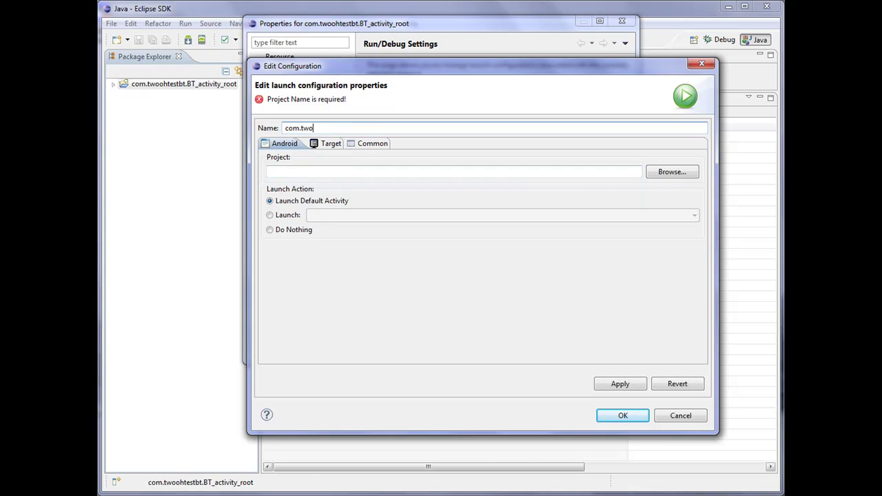
pyautogui.write('ohtestbt.BT_activity_root')
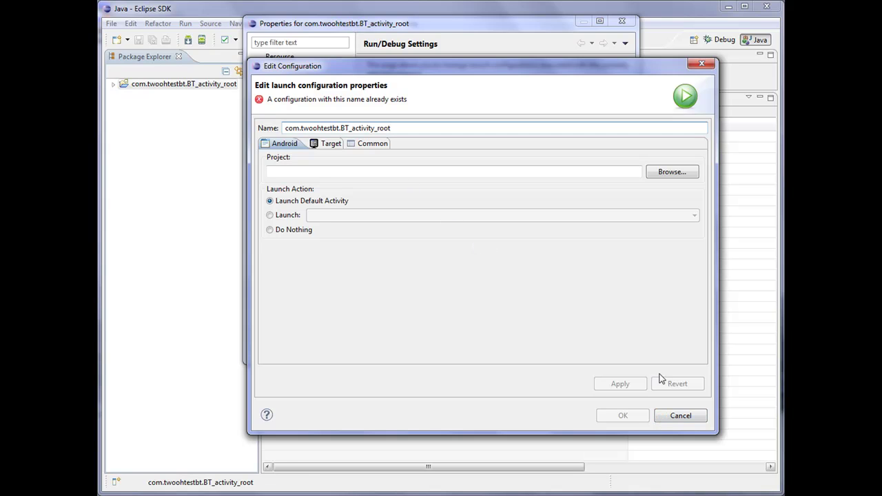
pyautogui.click(679, 417)
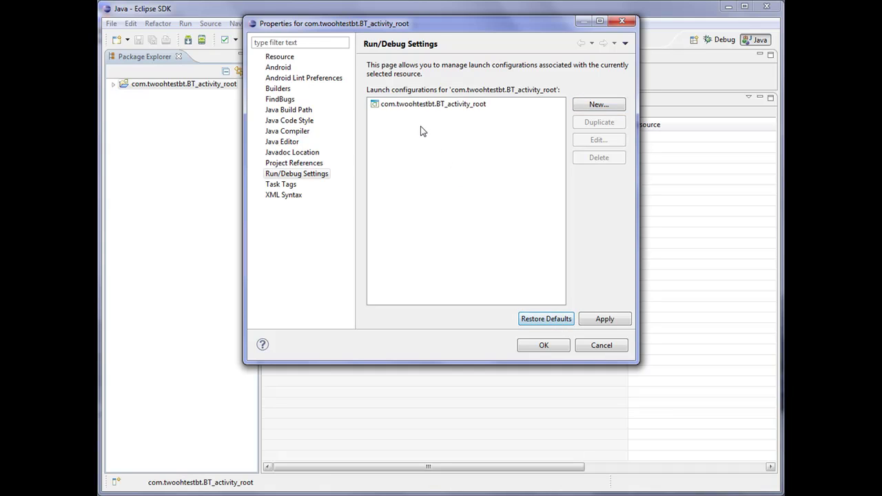
# - Check the deployment target settings of the existing launch configuration, and reopen the project's properties to view its Run/Debug settings
pyautogui.click(421, 108)
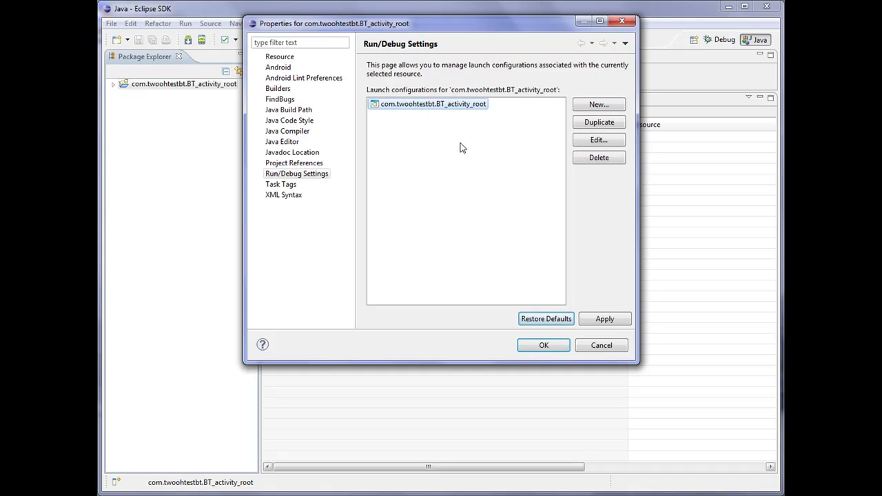
pyautogui.click(594, 141)
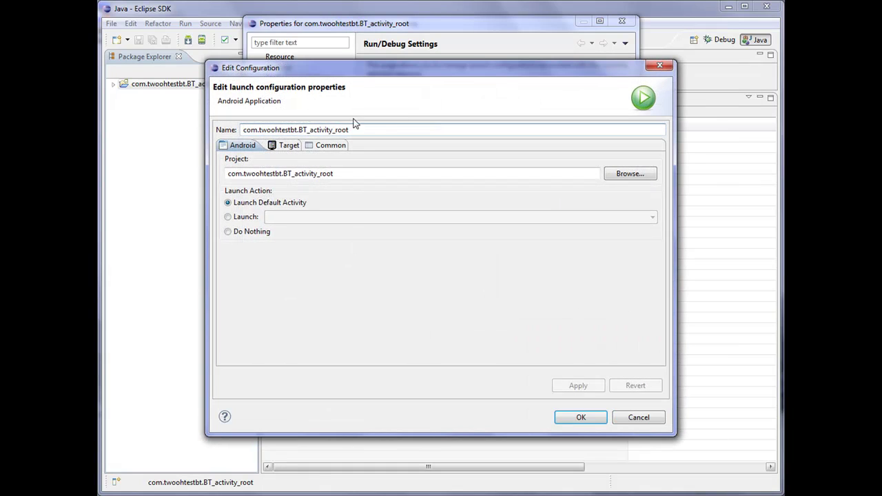
pyautogui.click(285, 150)
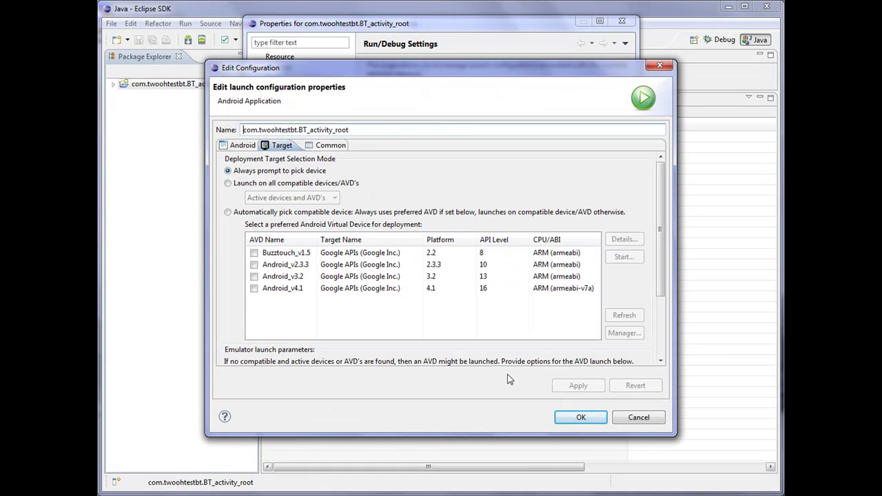
pyautogui.click(639, 421)
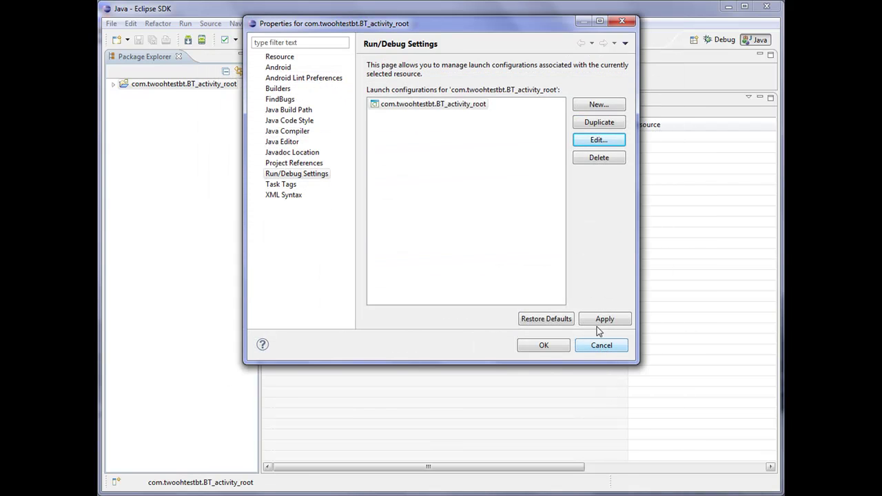
pyautogui.click(547, 347)
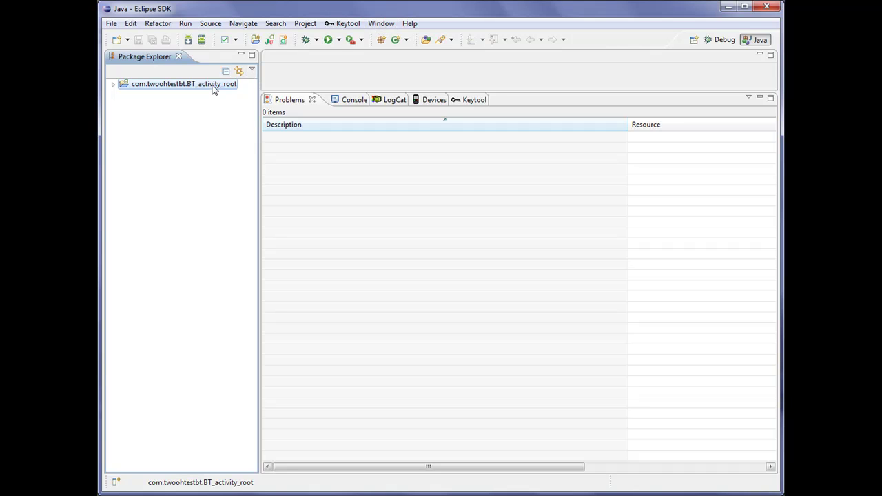
pyautogui.click(305, 24)
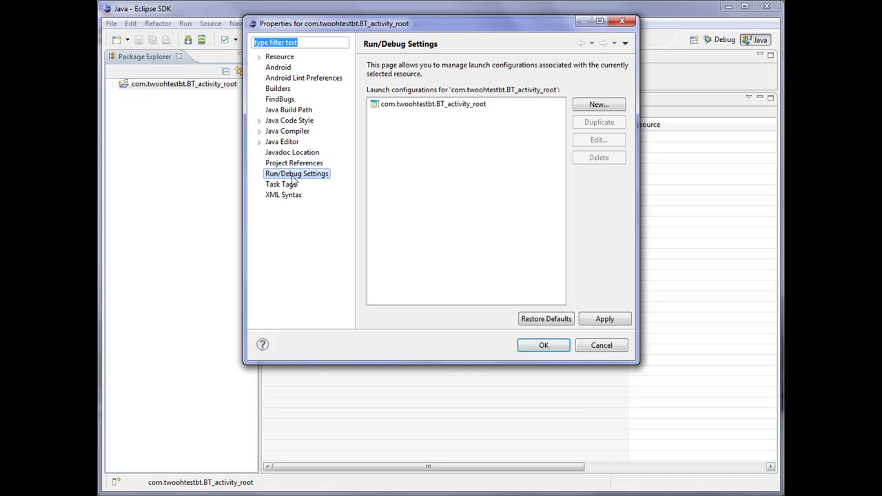
pyautogui.click(609, 352)
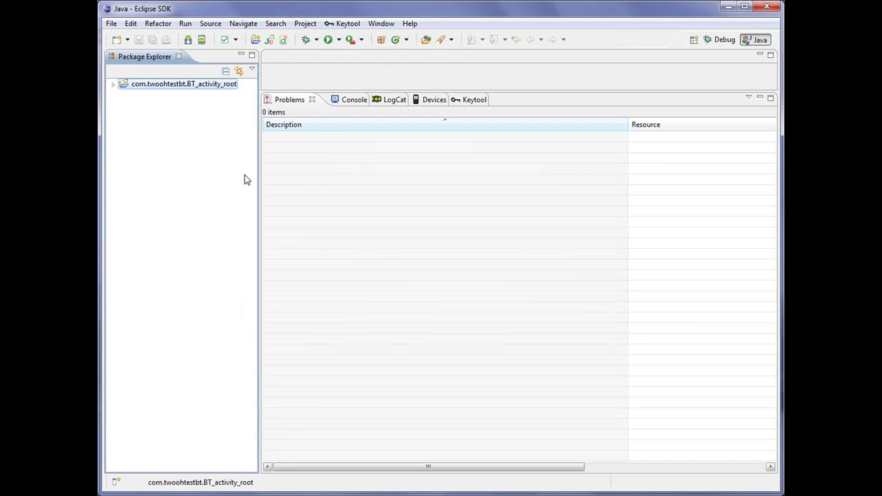
# - Run the project as an Android application, view the choices for launching a new virtual device, and cancel the launch
pyautogui.rightClick(147, 87)
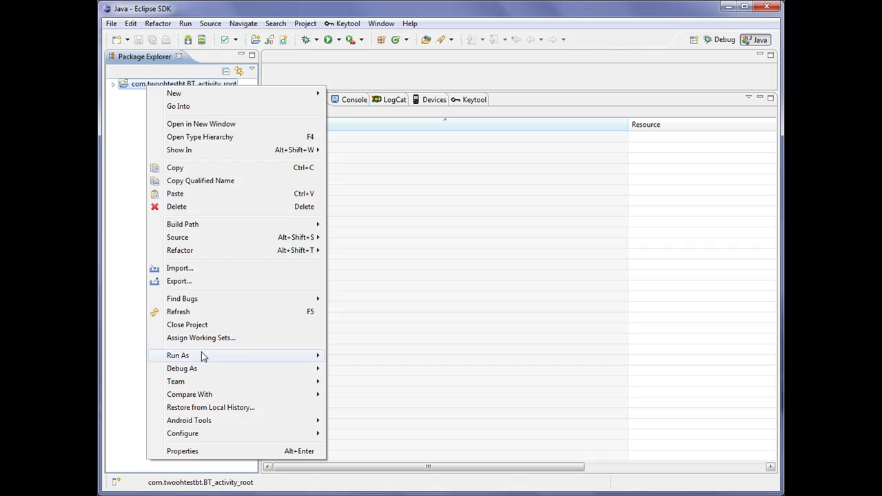
pyautogui.moveTo(266, 355)
pyautogui.click(364, 357)
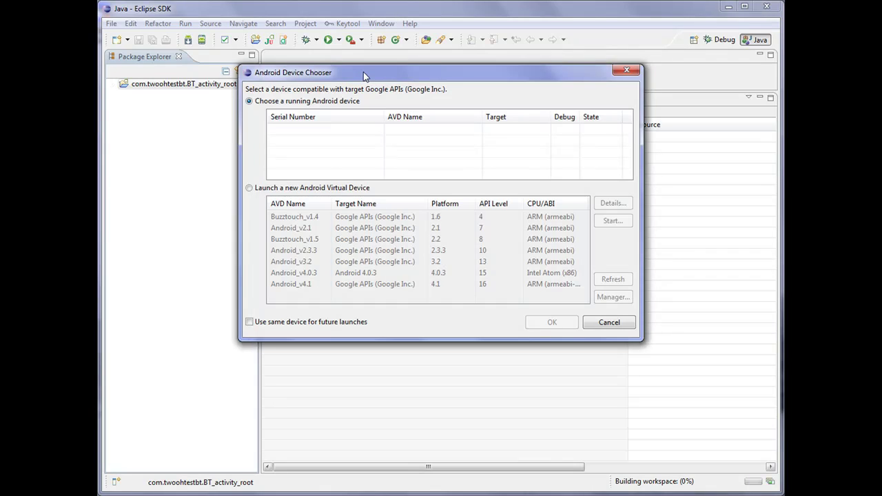
pyautogui.moveTo(364, 72); pyautogui.dragTo(341, 81)
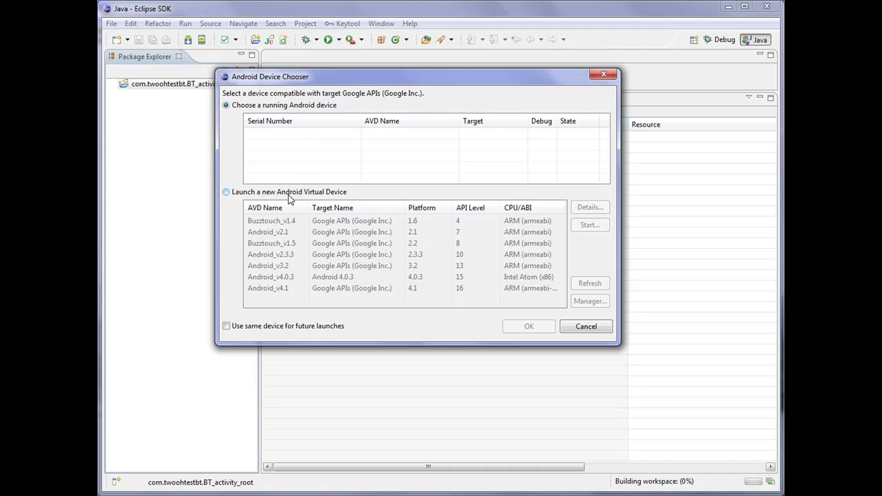
pyautogui.click(227, 193)
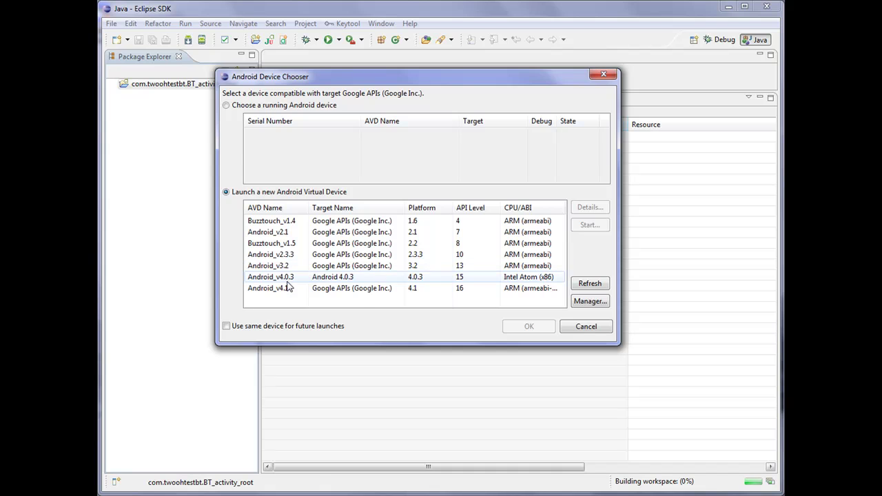
pyautogui.click(579, 328)
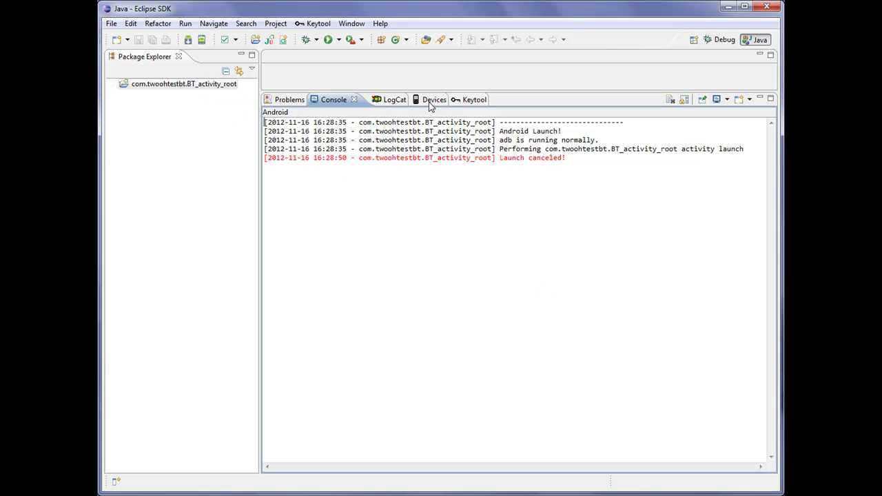
pyautogui.click(286, 100)
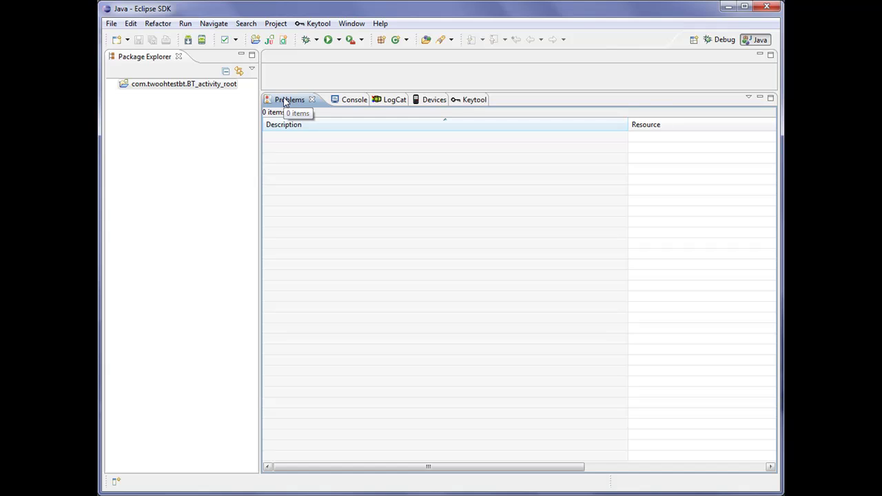